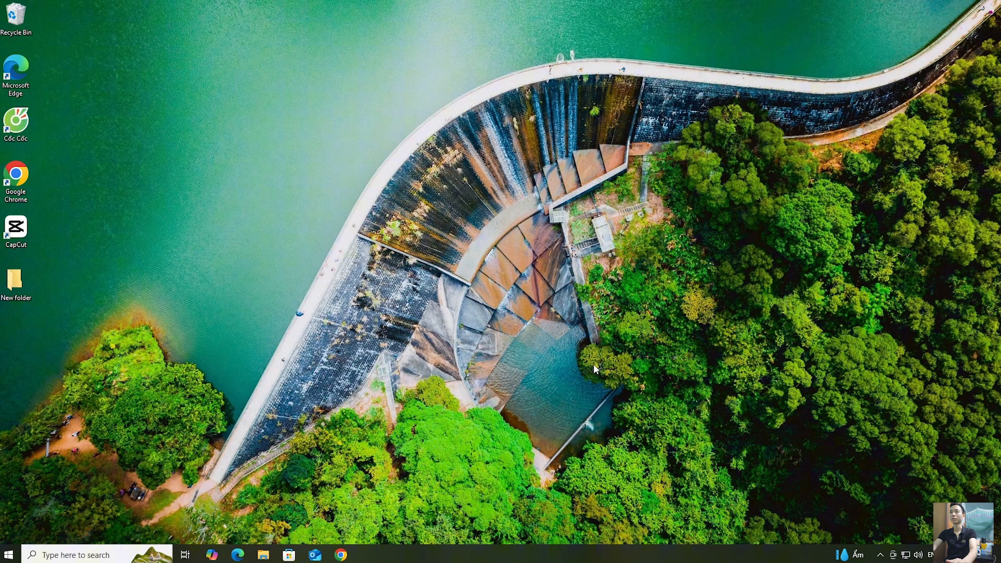
# From the Steam store page in Chrome, download the Steam installer via Install Steam.
pyautogui.click(341, 555)
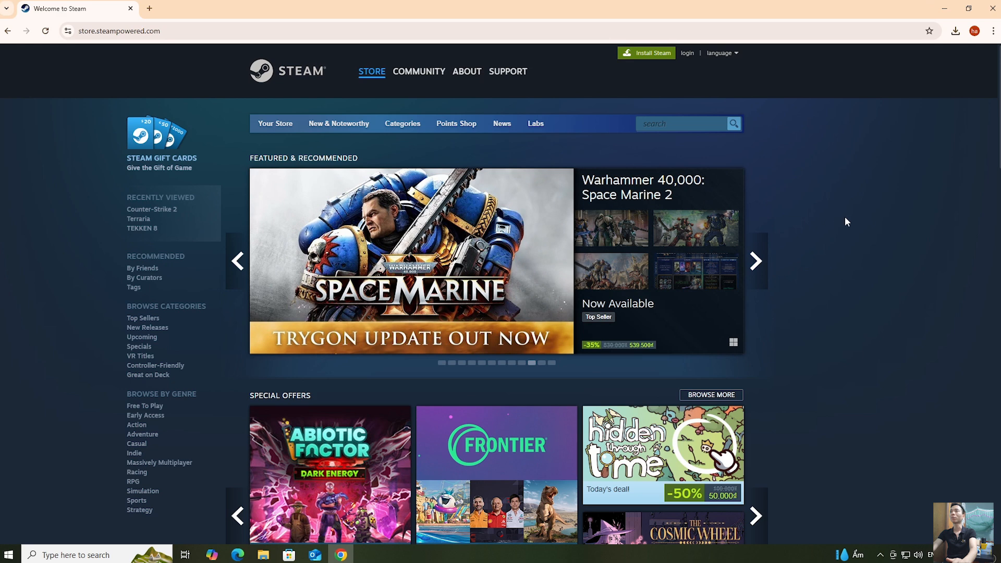
pyautogui.click(653, 59)
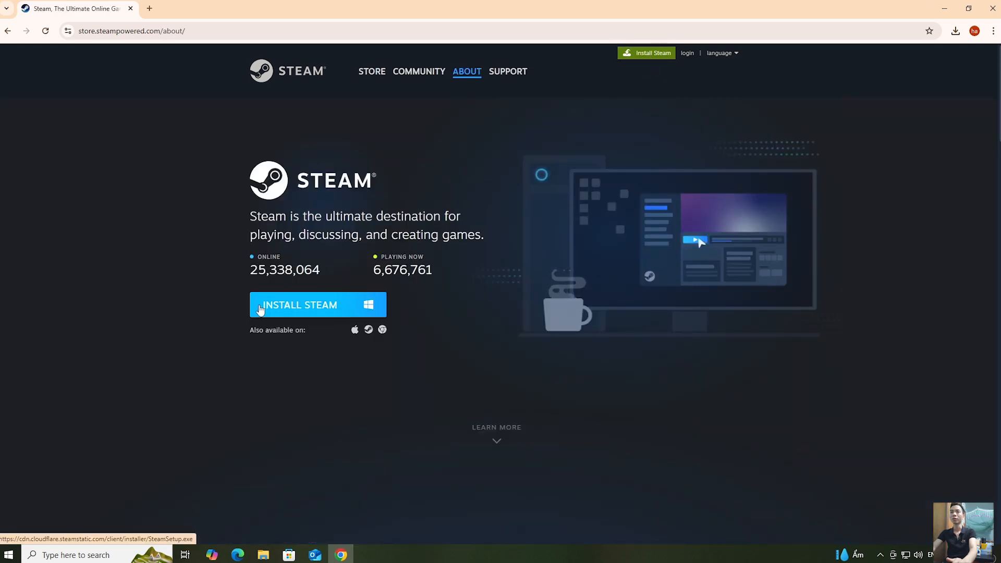
pyautogui.click(342, 308)
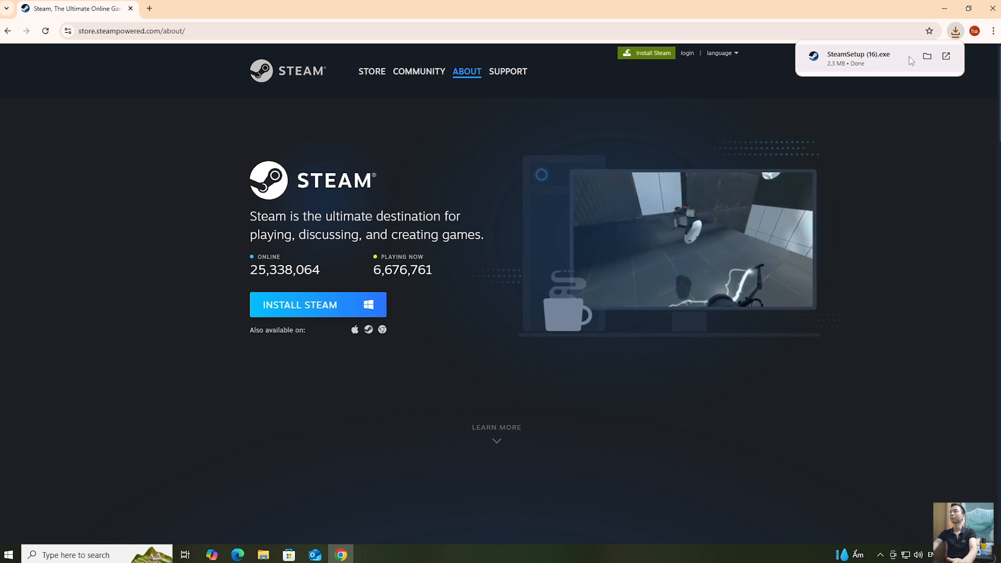
# Launch the downloaded Steam installer and allow it through the UAC prompt.
pyautogui.click(858, 54)
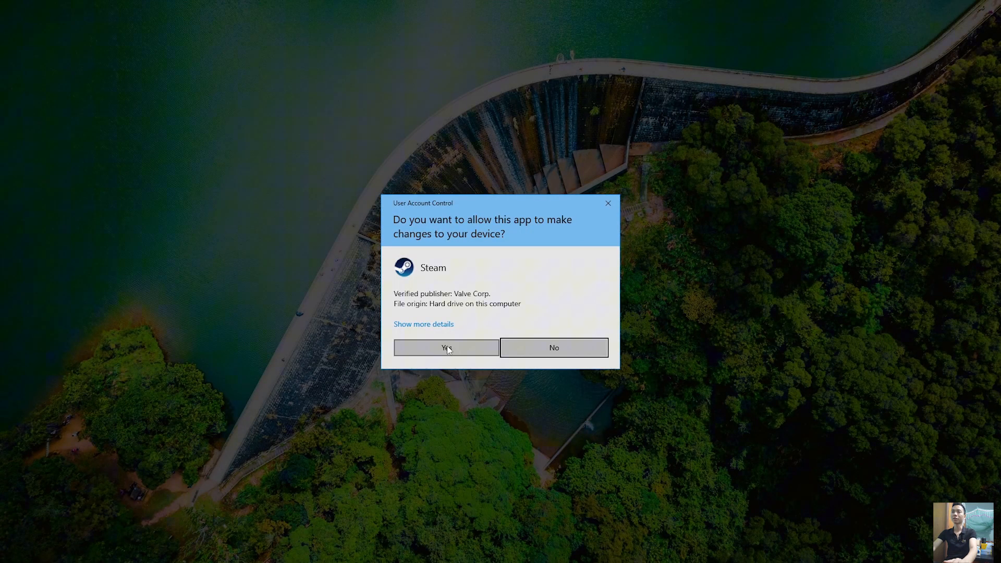
pyautogui.click(448, 348)
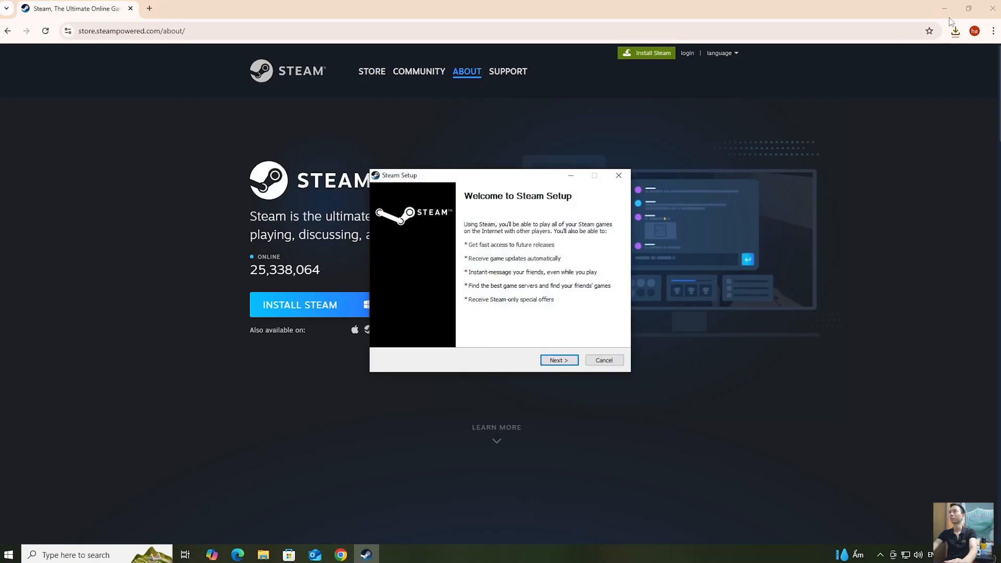
pyautogui.click(948, 8)
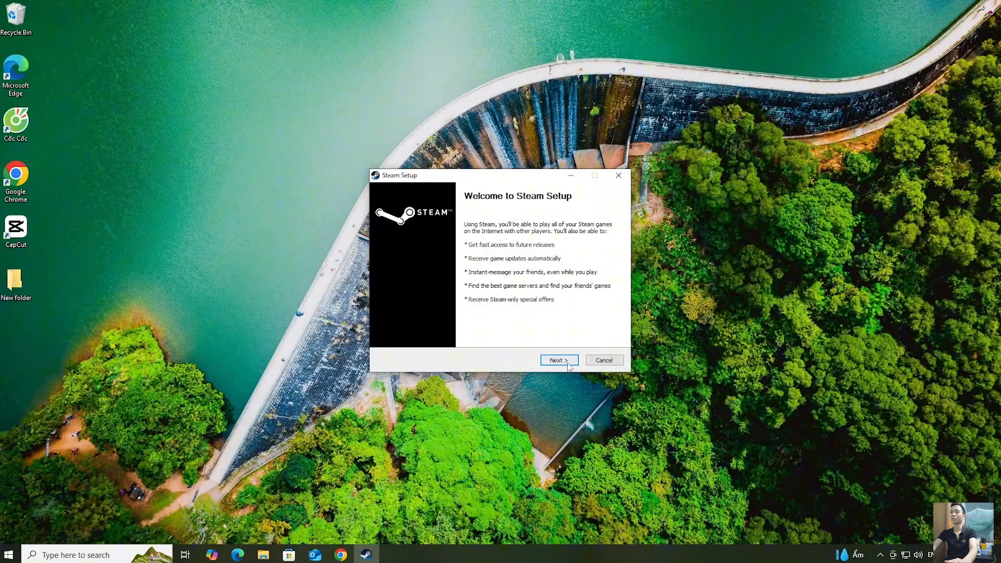
# Complete Steam Setup with English and the default folder, finishing with Run Steam checked.
pyautogui.click(569, 365)
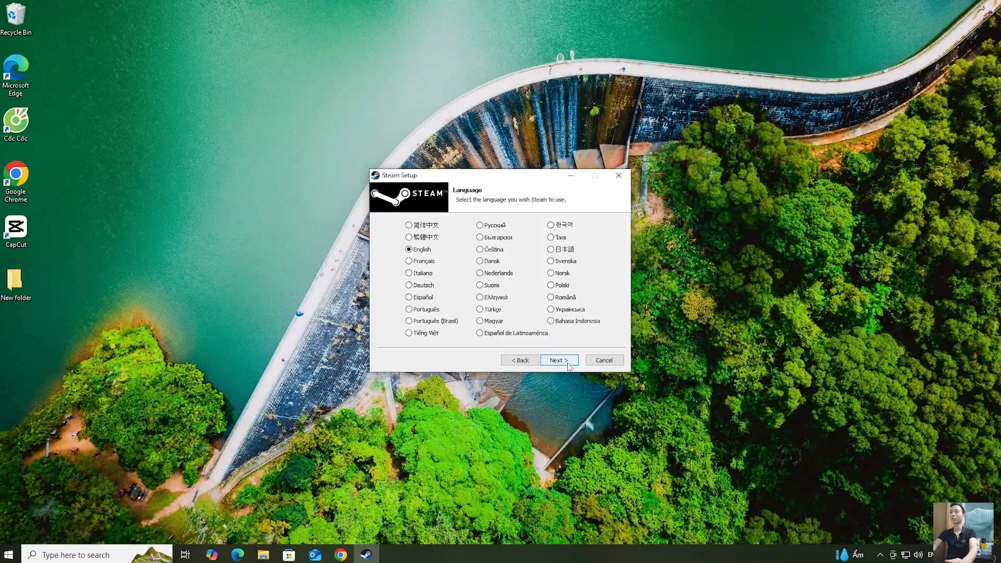
pyautogui.click(568, 364)
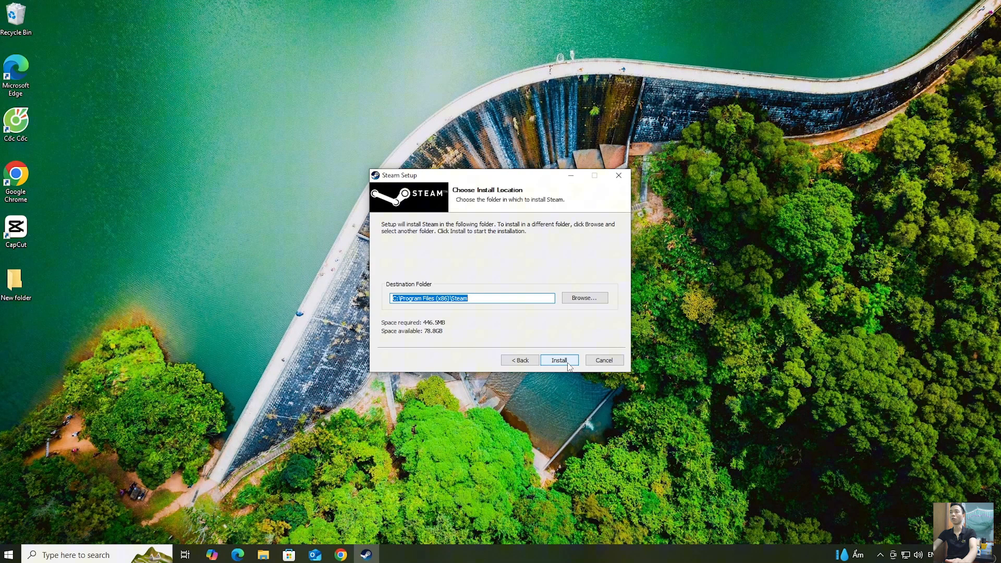
pyautogui.click(569, 365)
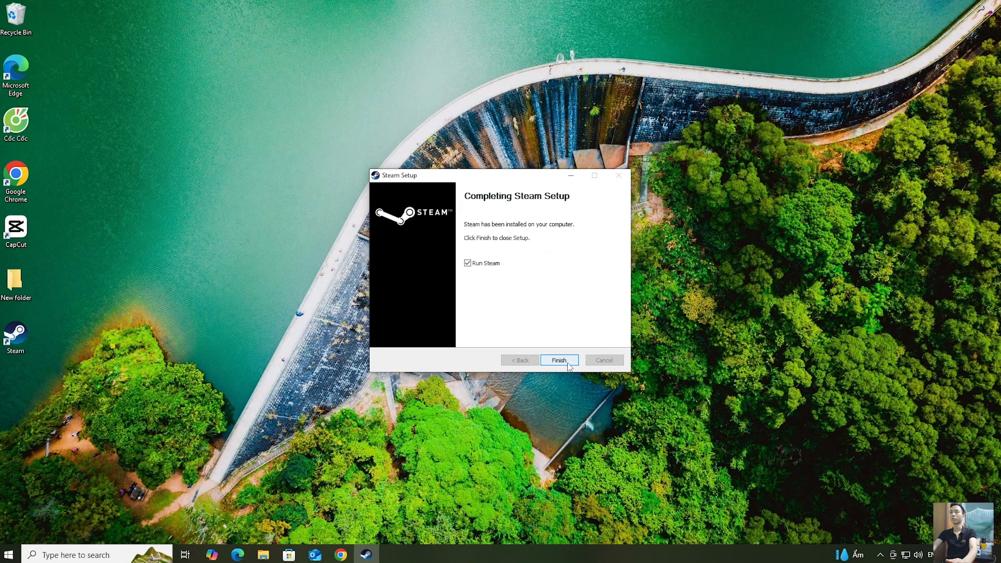
pyautogui.click(569, 364)
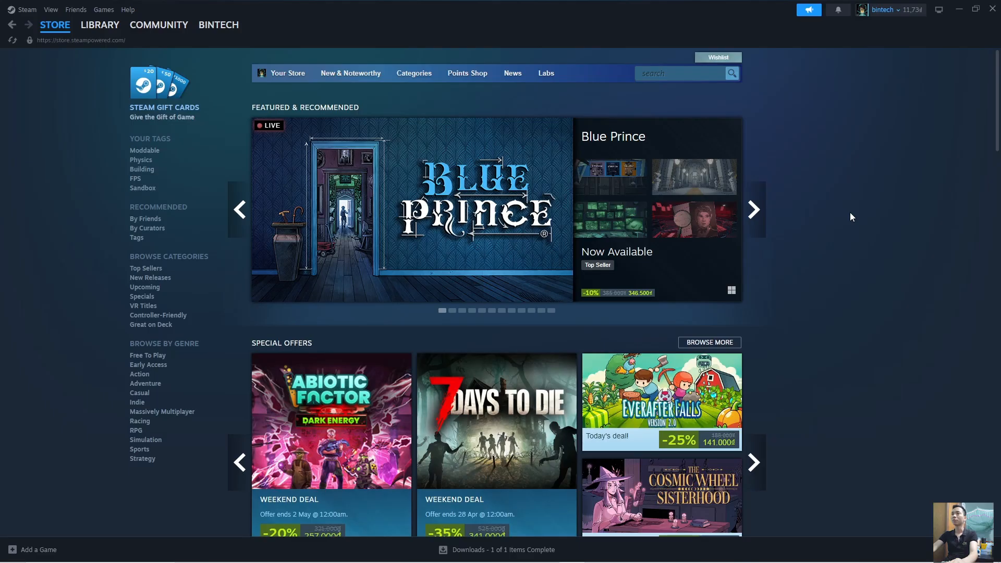
# Search the store for 'among' and open the Among Us store page.
pyautogui.click(677, 72)
pyautogui.write('among')
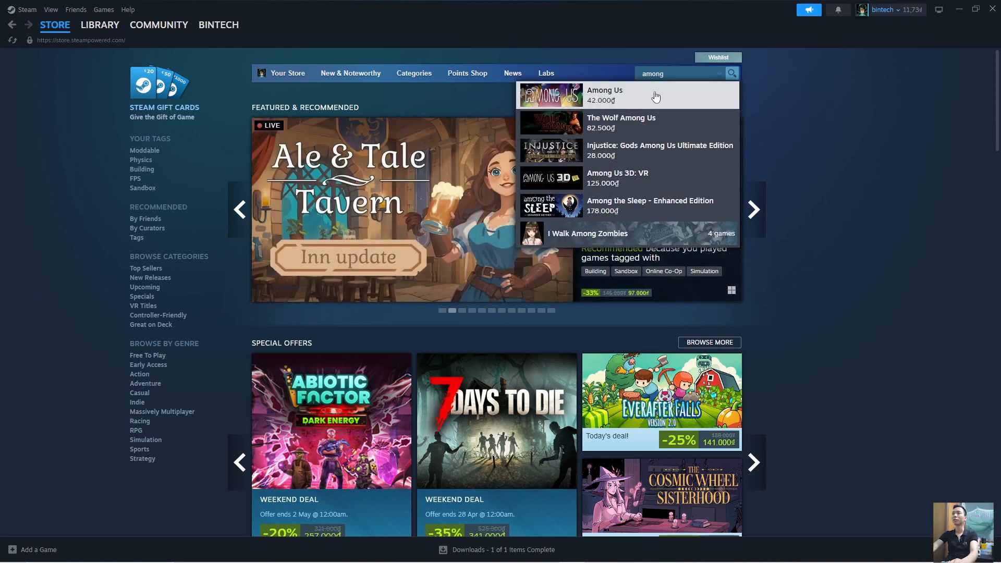
pyautogui.click(691, 98)
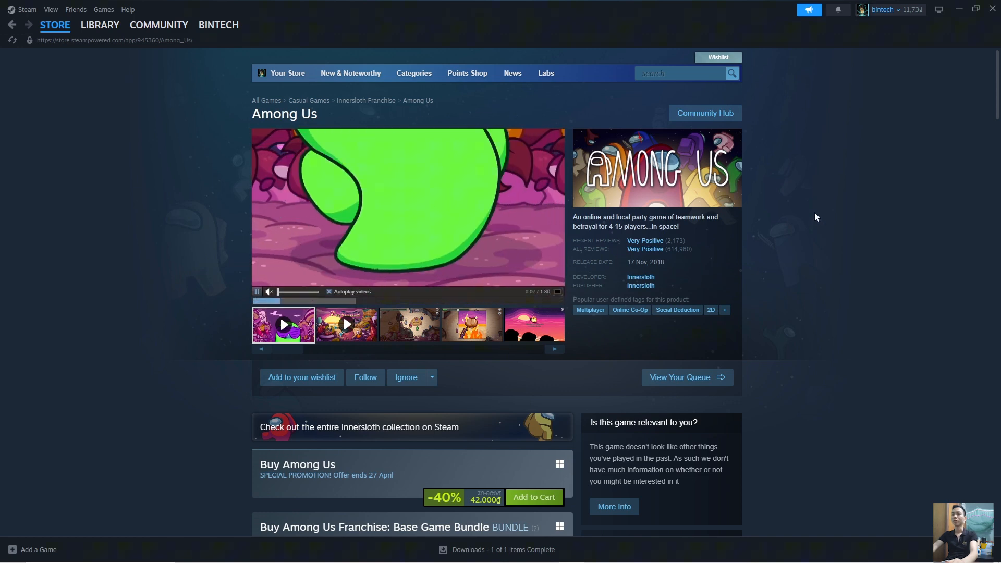
pyautogui.scroll(-2, 580, 381)
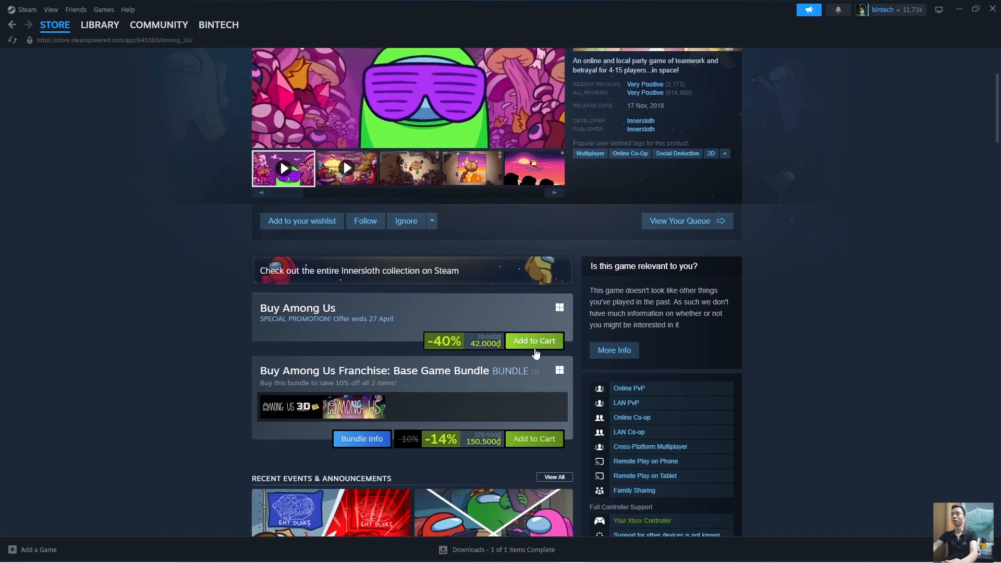
# Add Among Us to the cart and continue from the cart to the payment form.
pyautogui.click(535, 340)
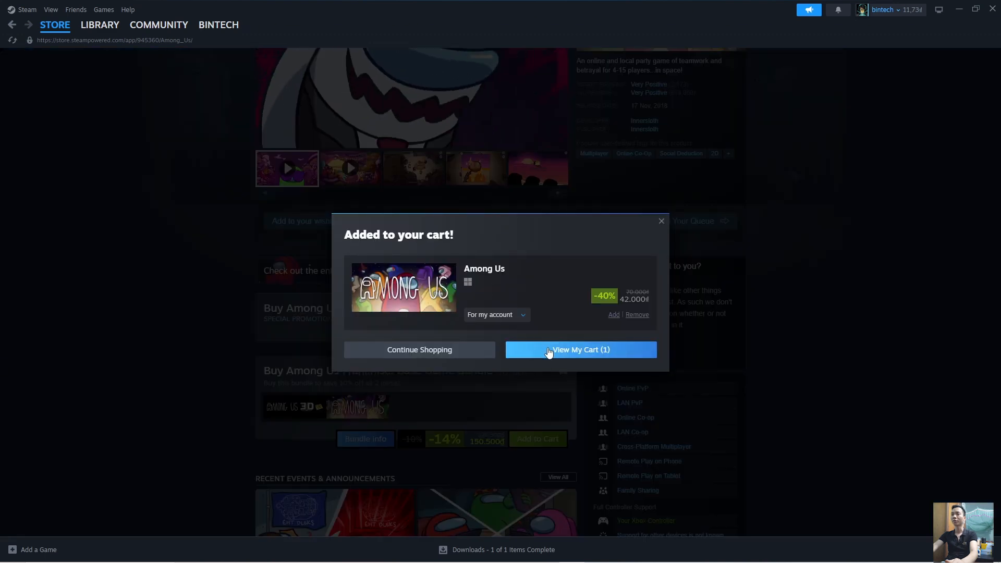
pyautogui.click(550, 351)
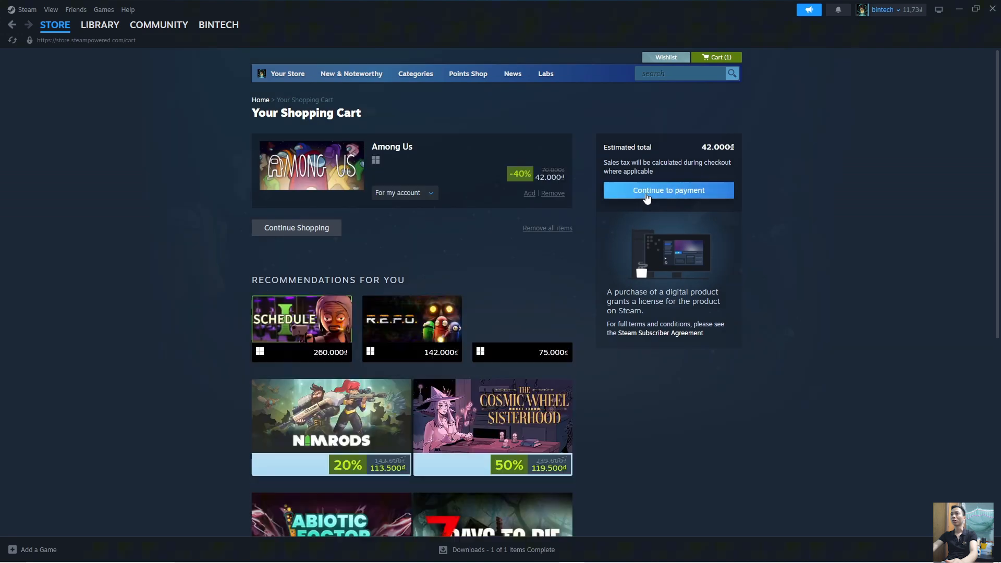
pyautogui.click(685, 194)
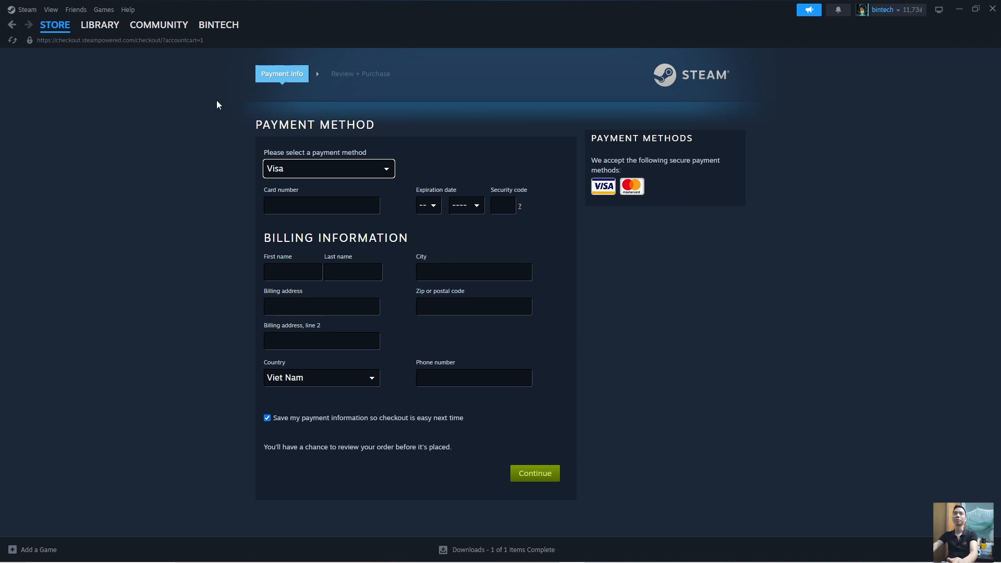
# Switch to the Library and open Garten of Banban's game page.
pyautogui.click(99, 26)
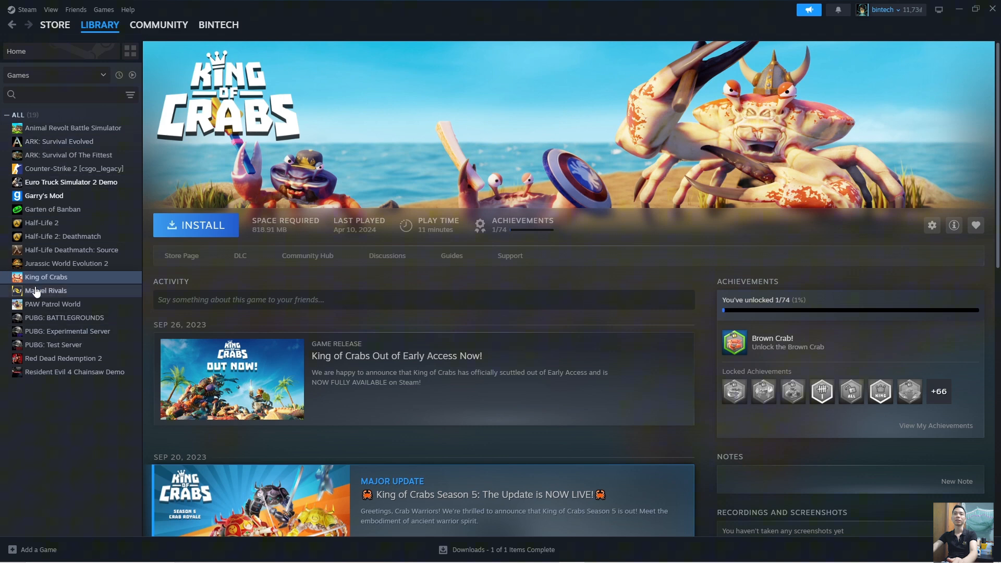
pyautogui.click(45, 210)
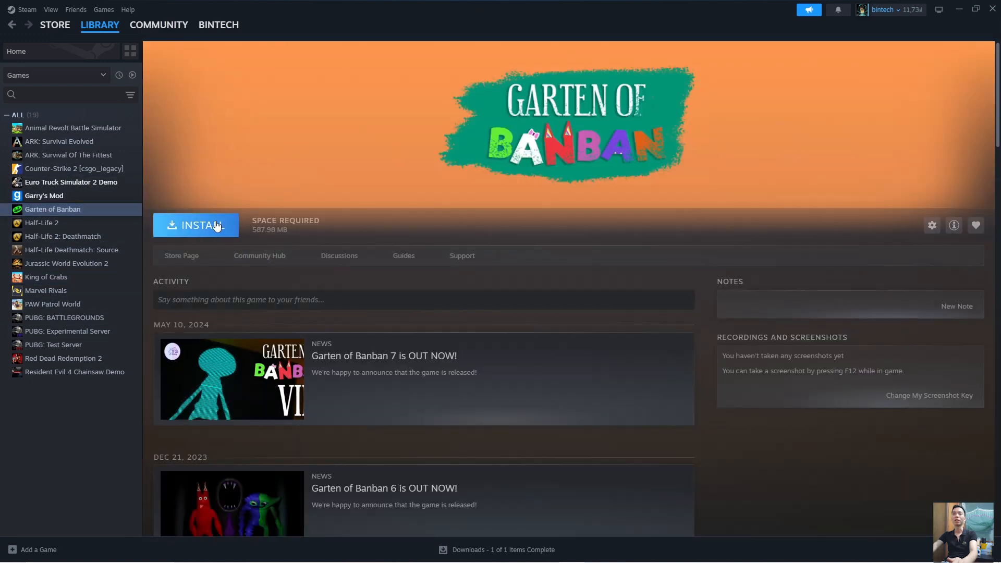